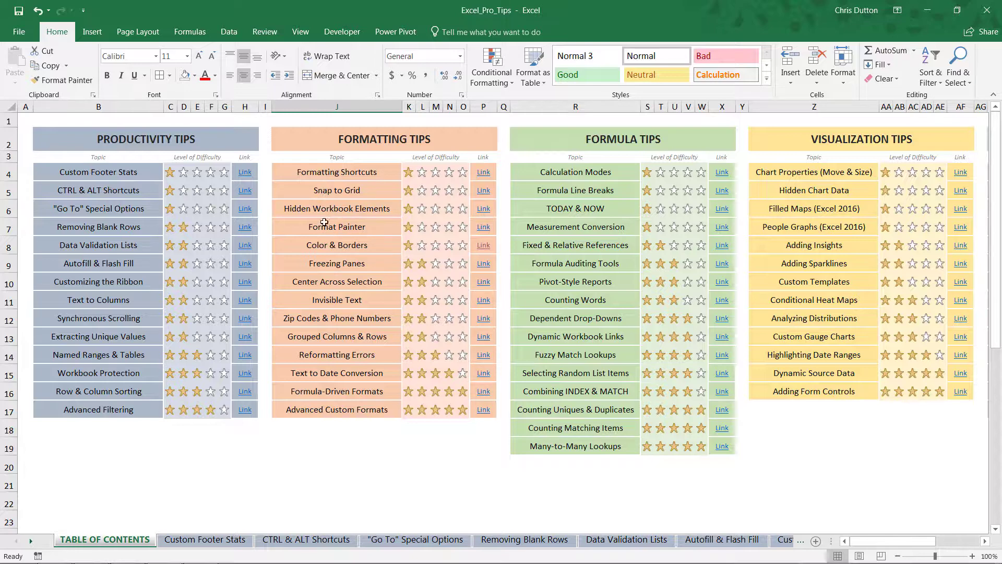
- Go to the Color & Borders tip sheet and highlight its Traffic, Leads and Transactions blocks
left_click(328, 246)
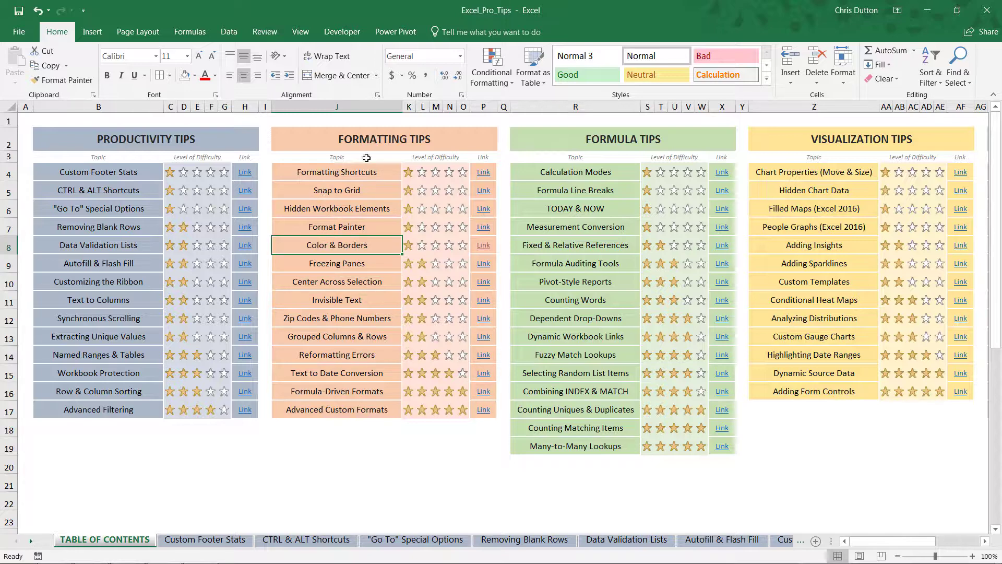
left_click(484, 246)
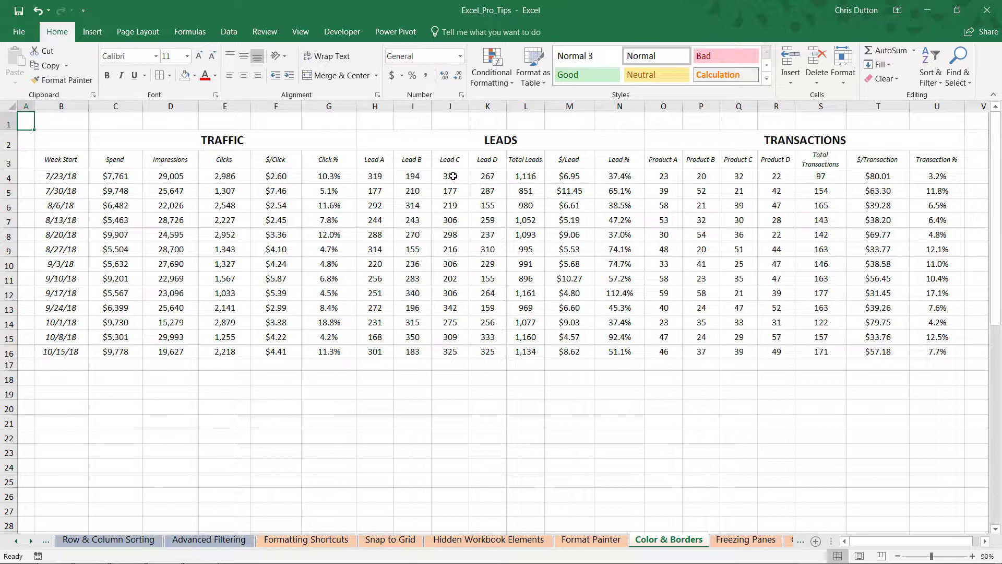
left_click_drag(232, 143, 228, 349)
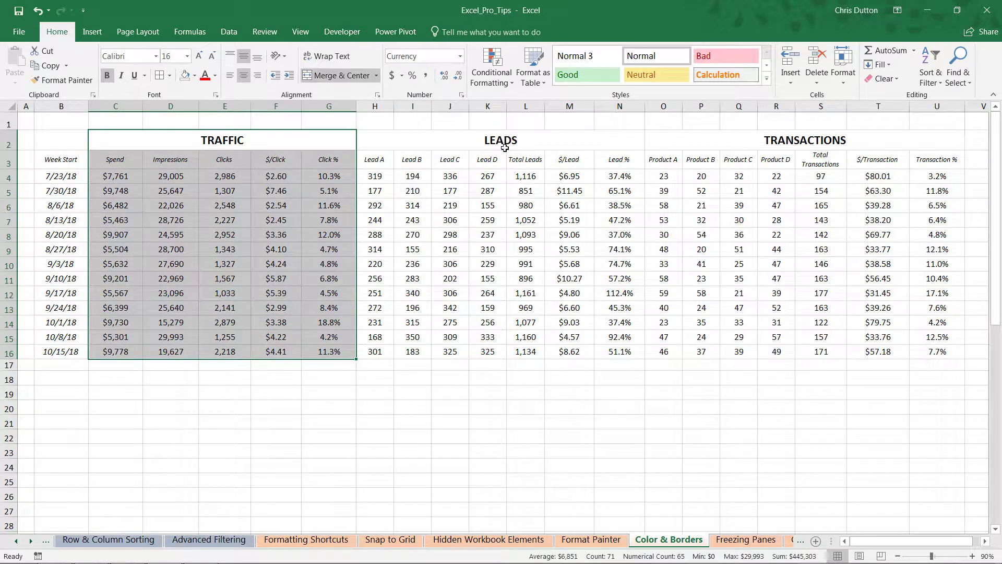
left_click_drag(499, 141, 532, 352)
left_click_drag(716, 142, 721, 348)
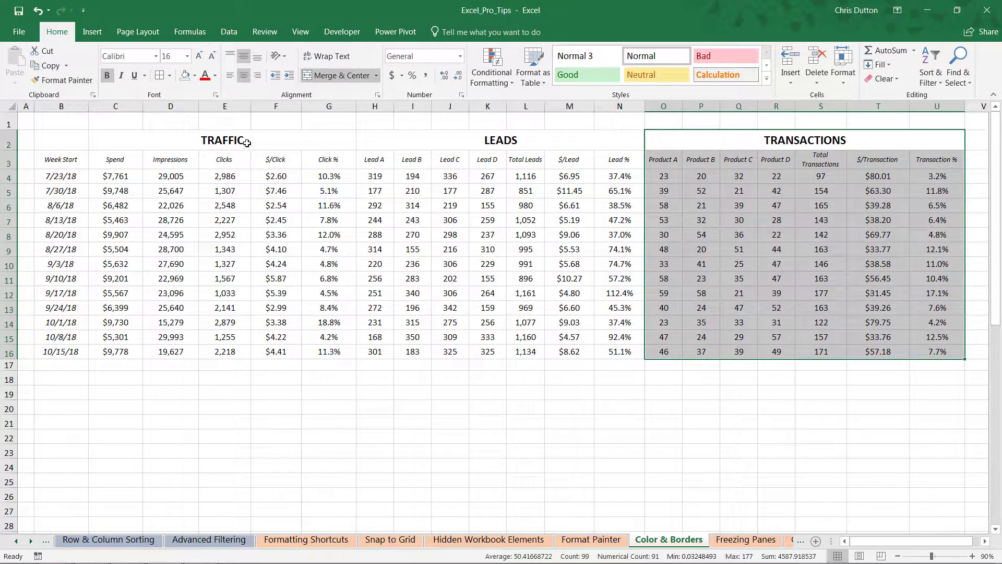
left_click_drag(244, 141, 230, 352)
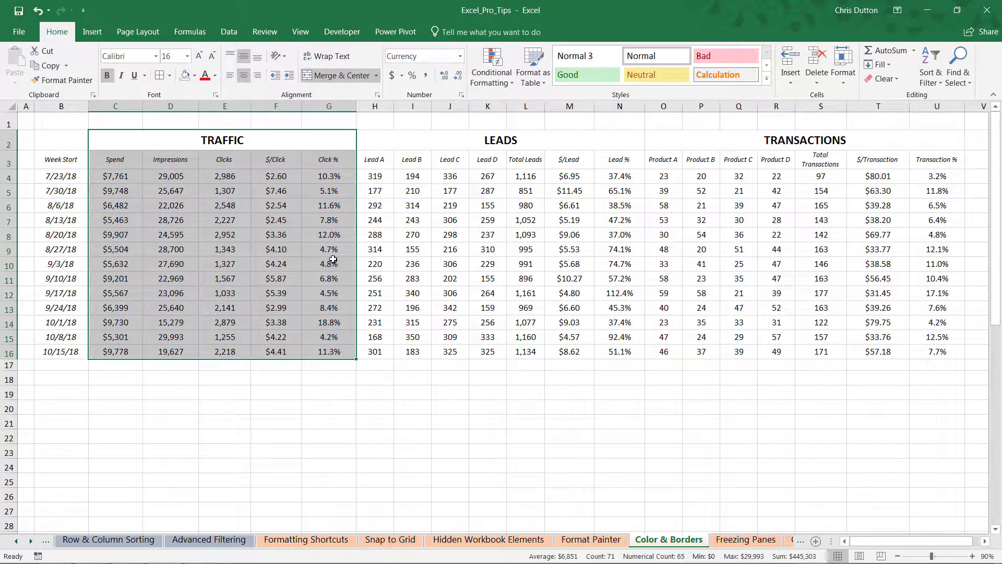
left_click_drag(394, 141, 406, 348)
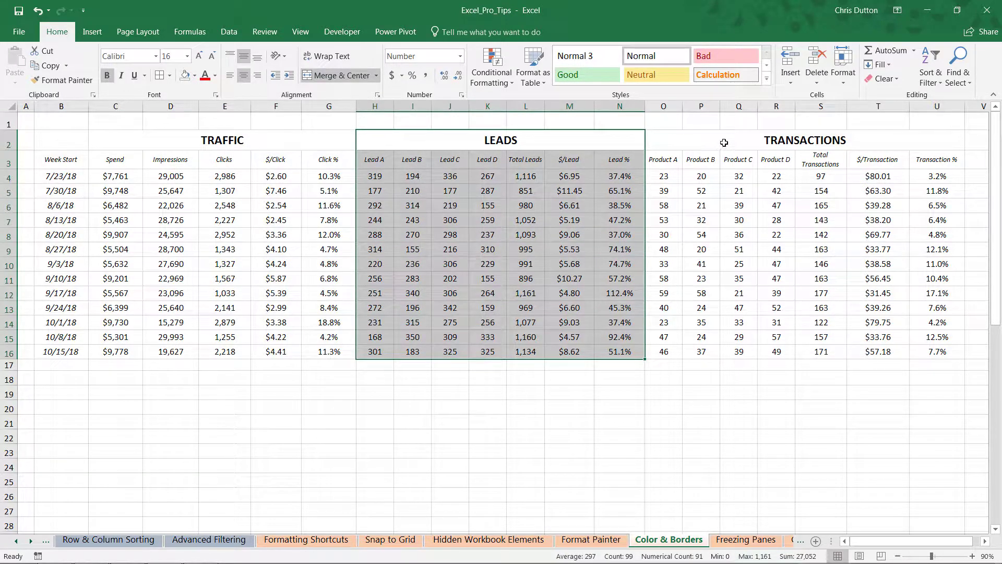
left_click_drag(725, 142, 714, 349)
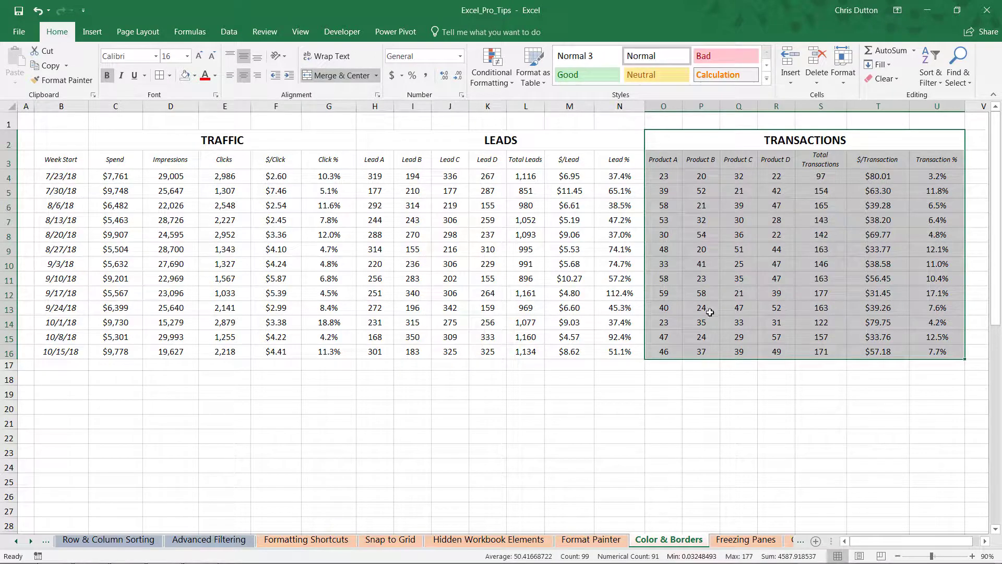
left_click(486, 218)
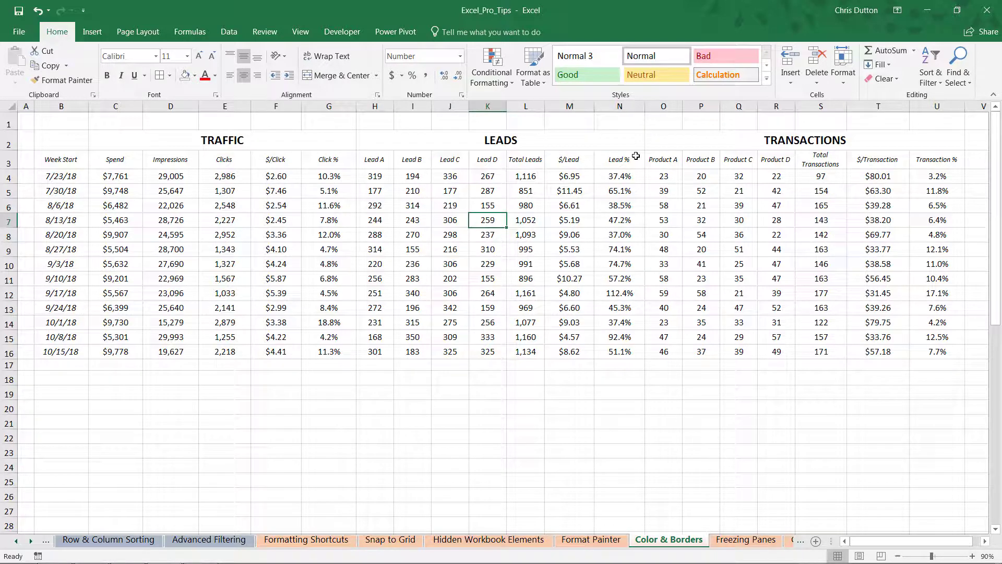
- Fill the Transactions data O4:U16 light green and its TRANSACTIONS header a darker green
left_click(662, 178)
left_click_drag(721, 185, 919, 353)
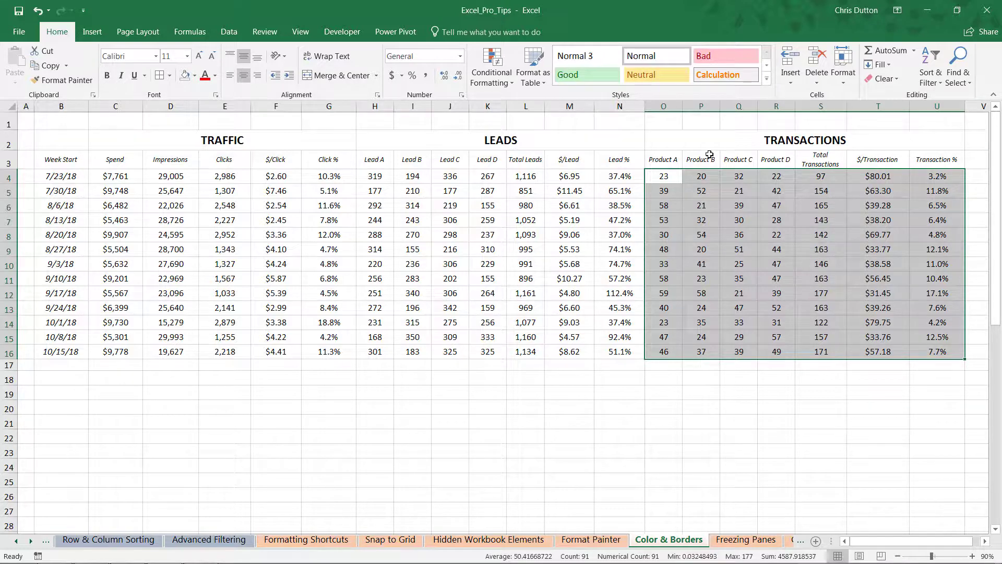
left_click(195, 76)
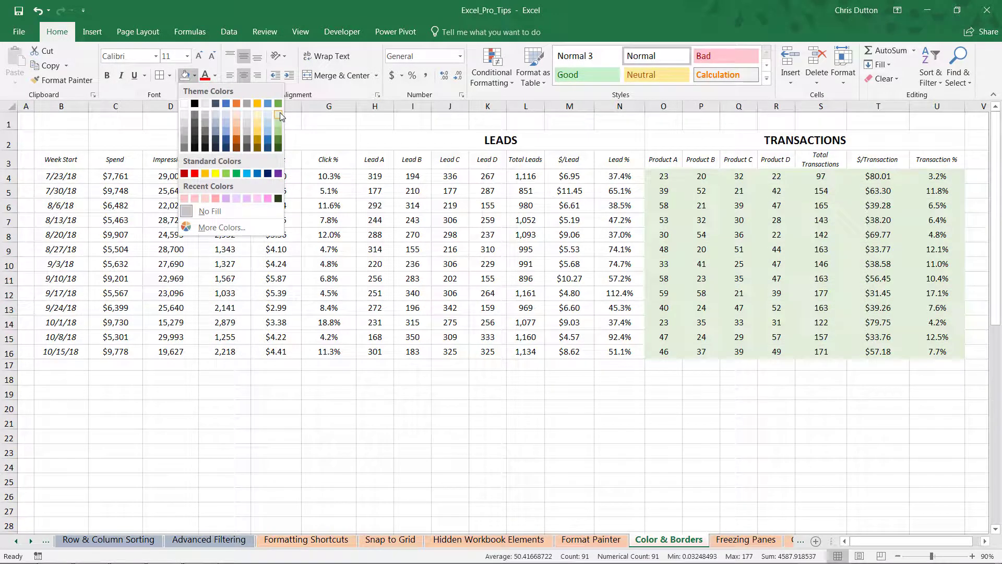
left_click(280, 112)
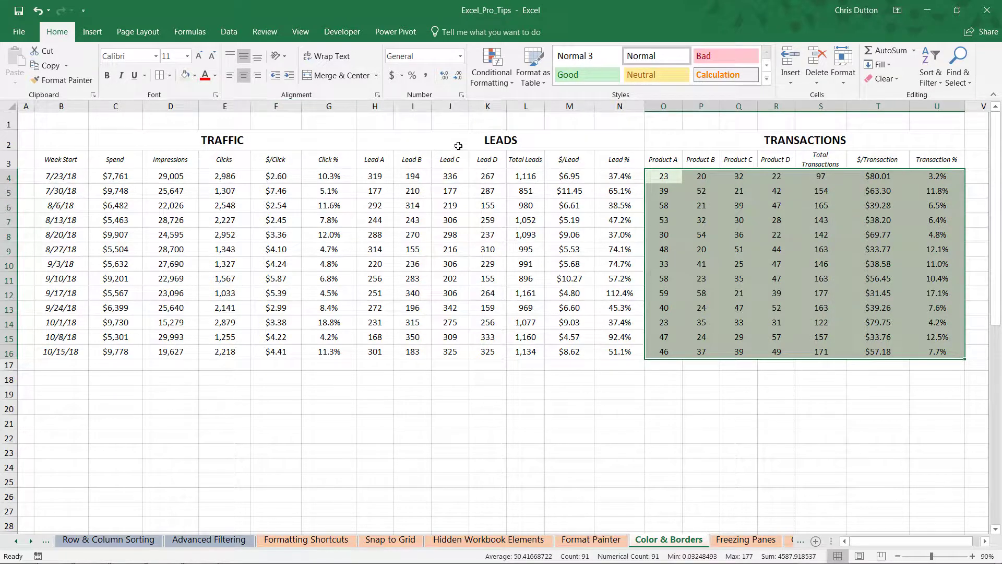
left_click(740, 142)
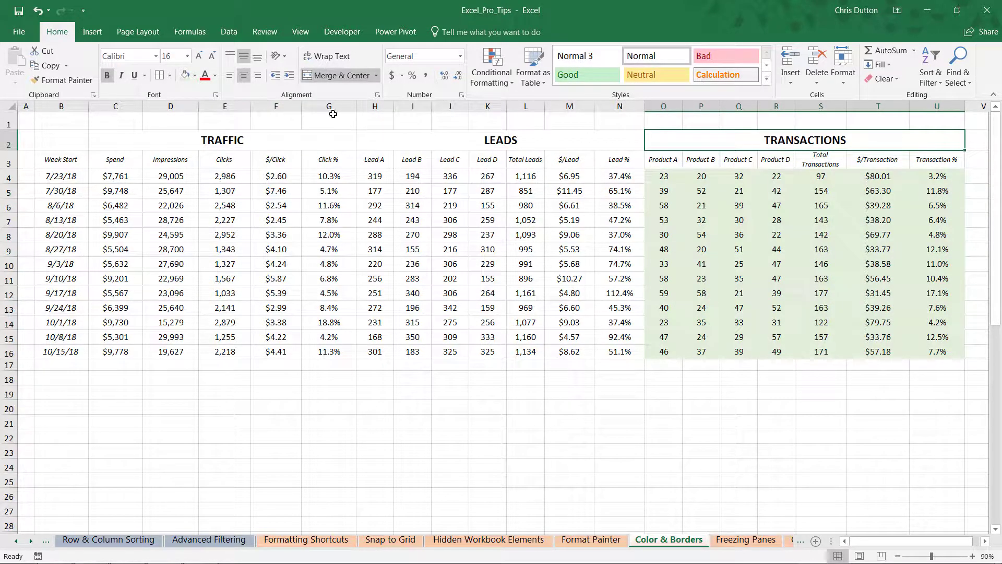
left_click(194, 78)
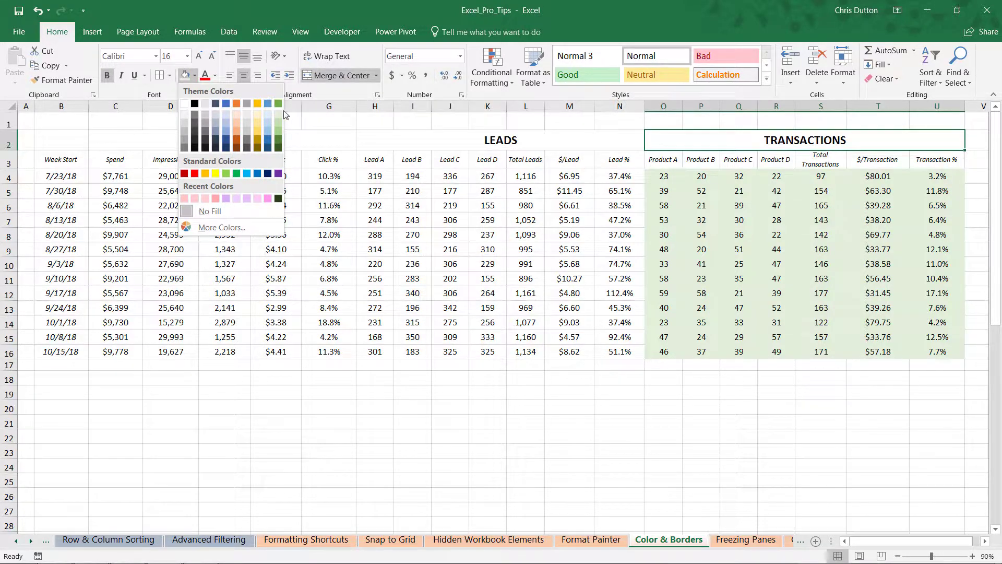
left_click(278, 122)
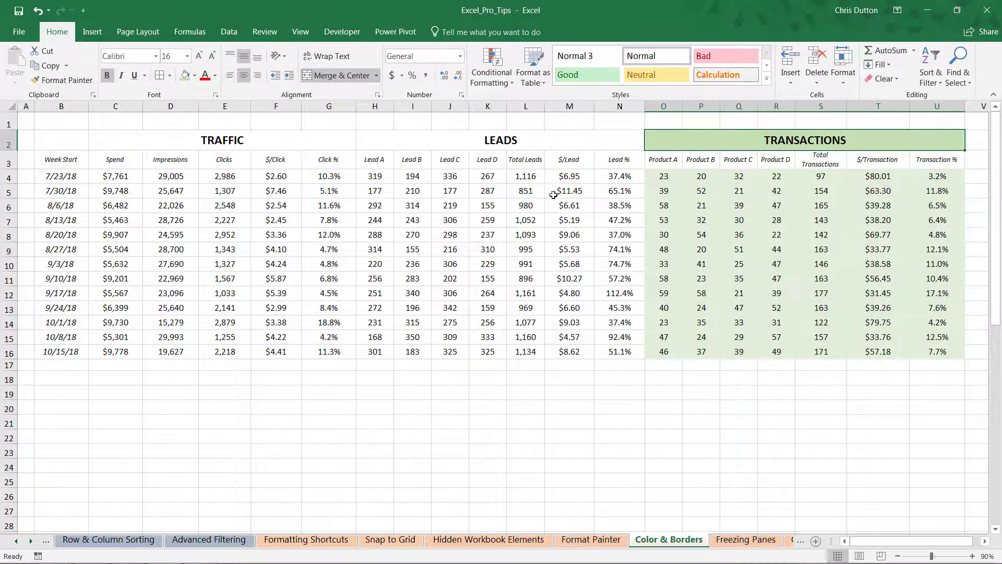
- Fill the Leads data H4:N16 Gold Lighter 80% and its LEADS header a darker gold
left_click_drag(382, 178, 415, 191)
left_click_drag(510, 222, 623, 349)
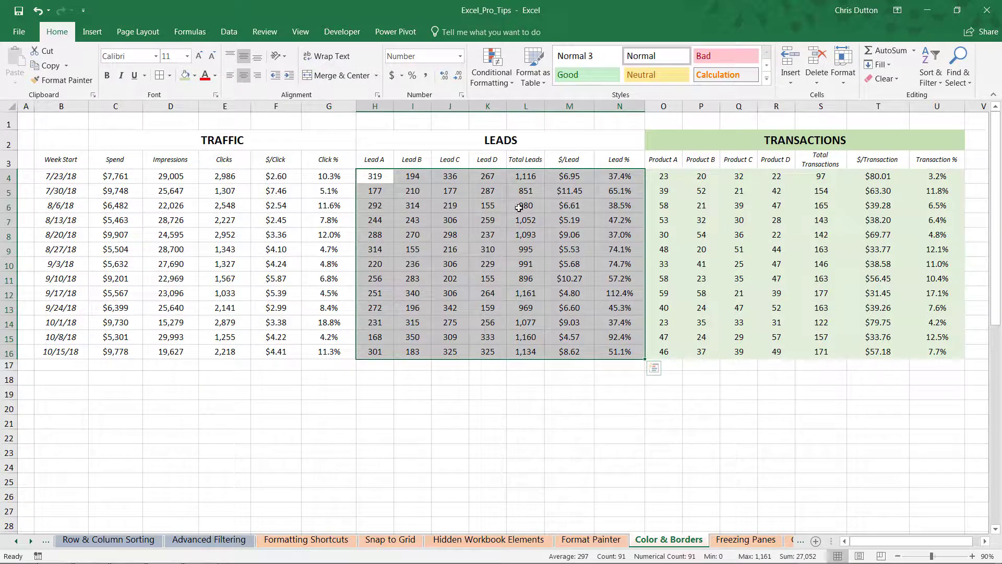
left_click(195, 77)
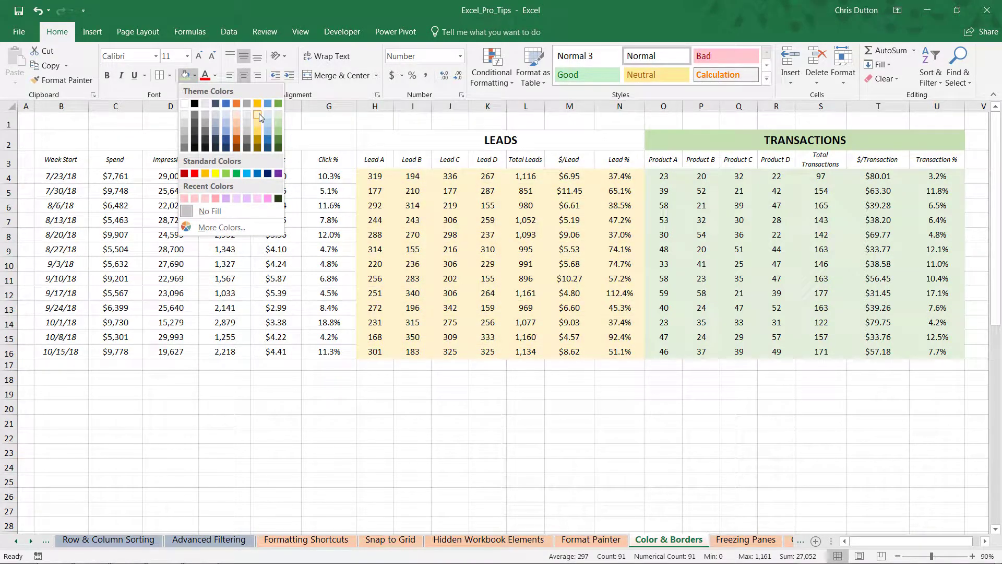
left_click(257, 115)
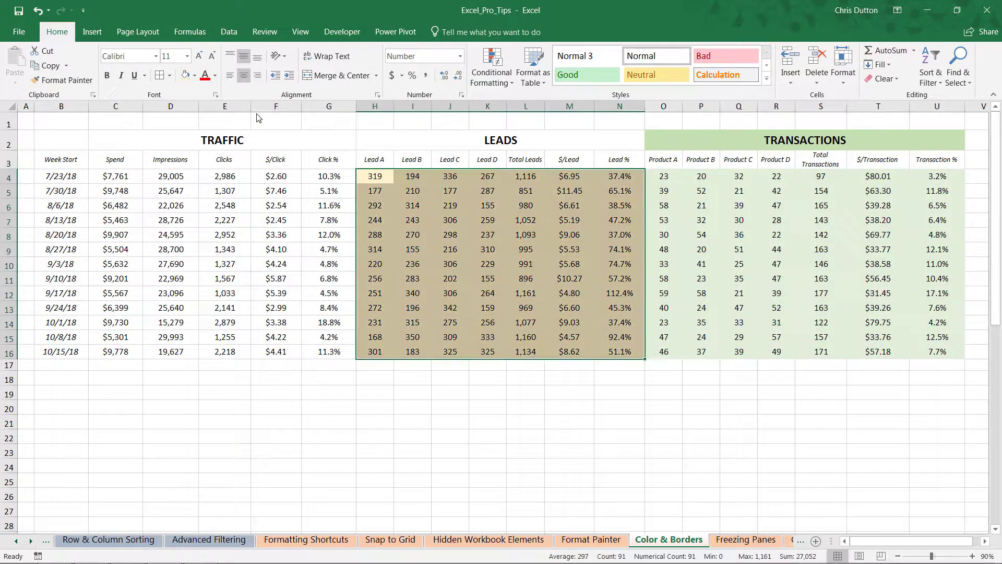
left_click(420, 143)
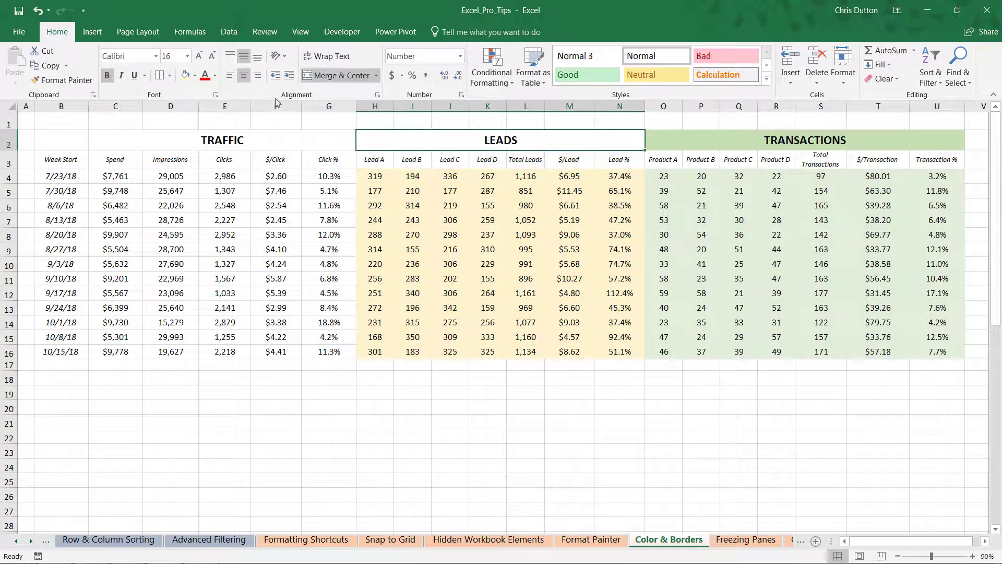
left_click(195, 77)
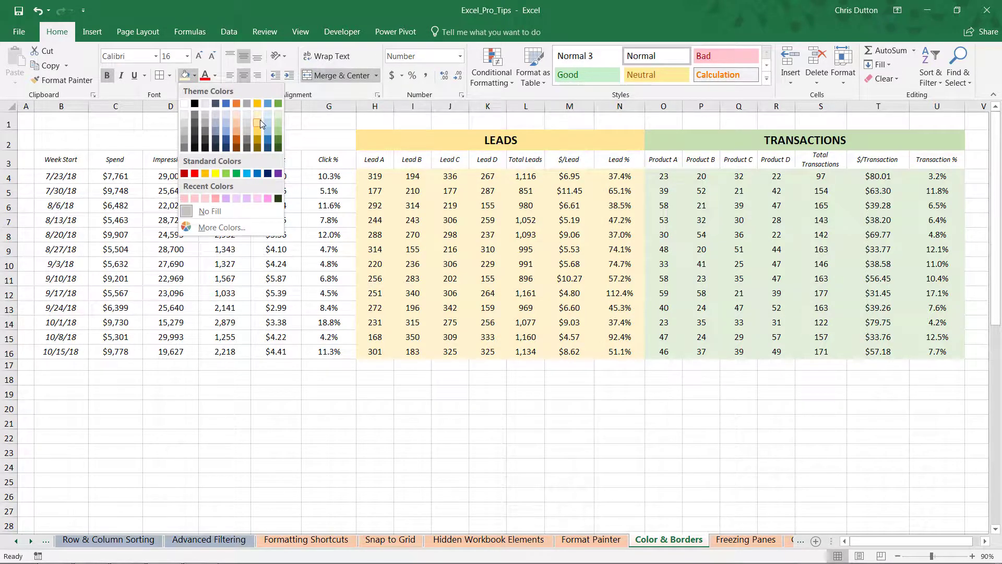
left_click(259, 120)
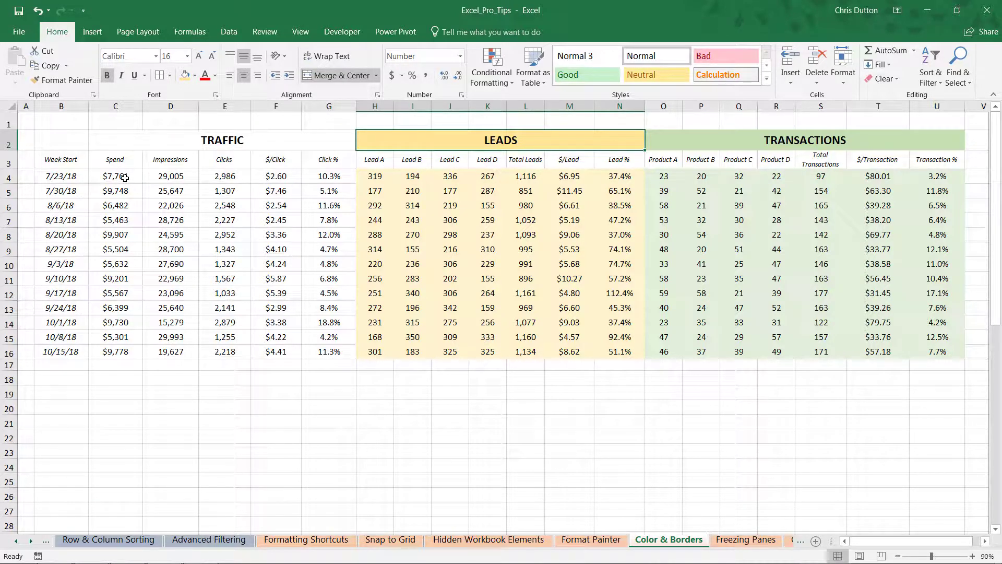
left_click_drag(125, 178, 365, 367)
left_click(195, 75)
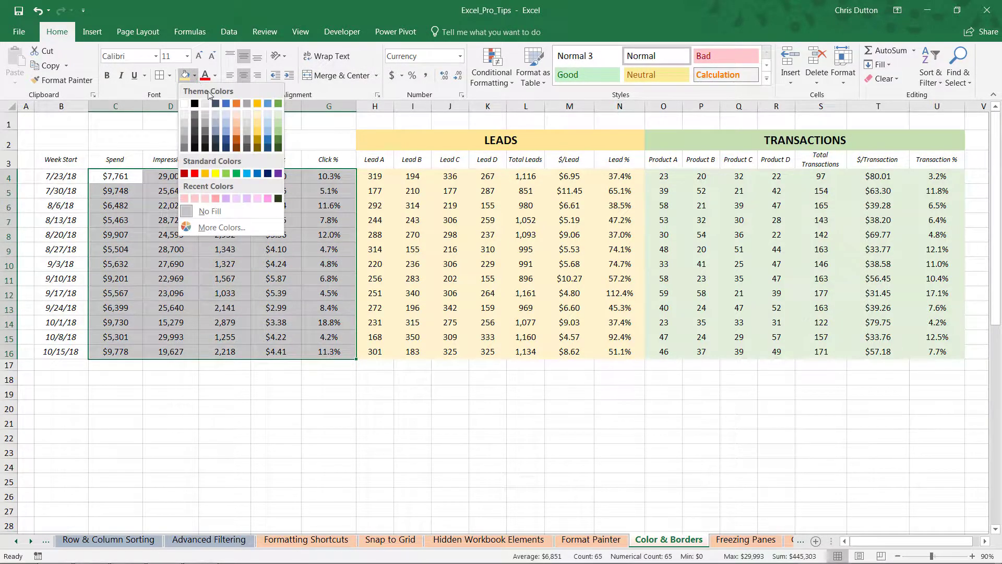
left_click(215, 112)
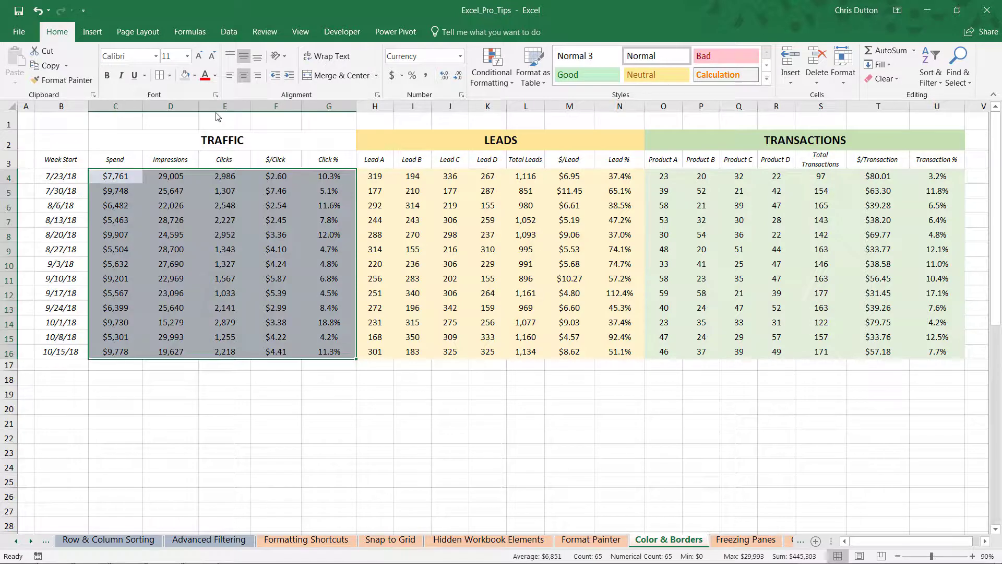
left_click(214, 139)
left_click(194, 75)
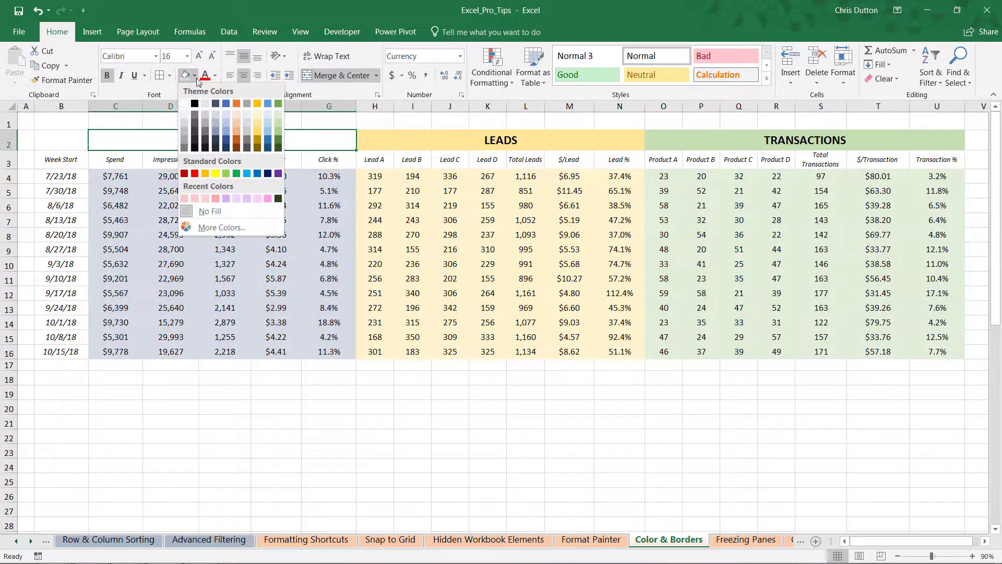
left_click(216, 124)
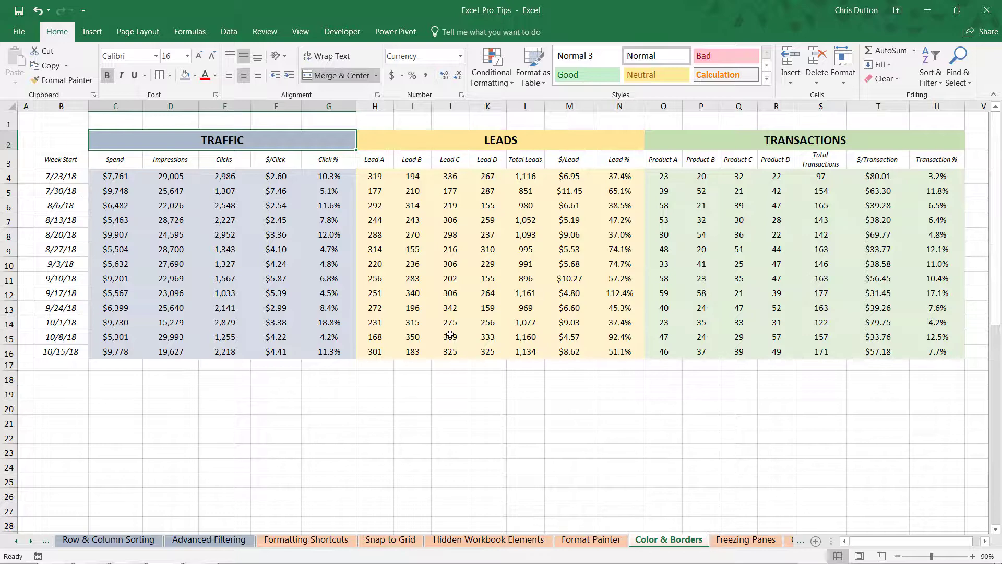
left_click(365, 312)
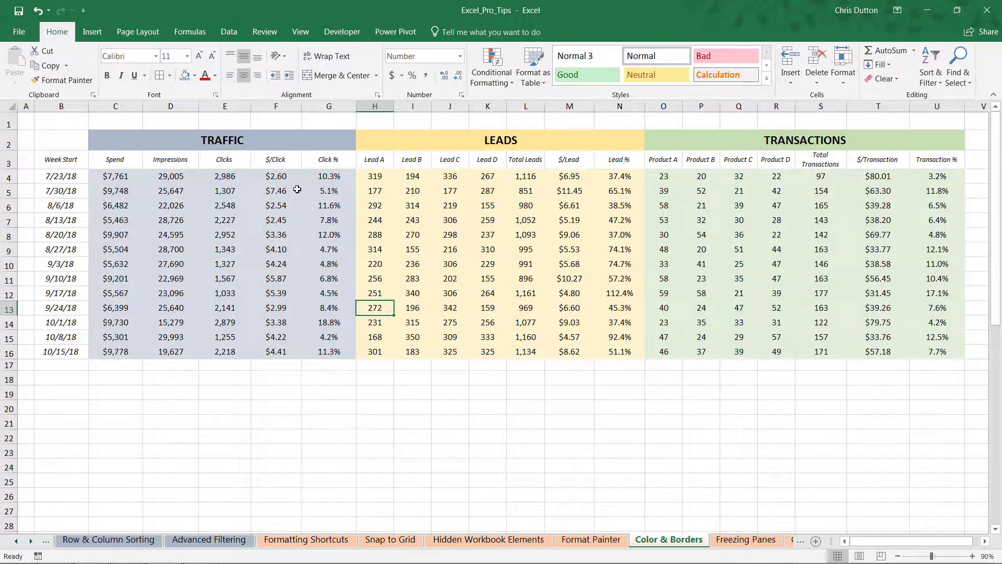
- Shade the $/Click and Click % columns F4:G16 a darker blue-gray
left_click_drag(334, 161, 331, 282)
left_click_drag(570, 158, 642, 354)
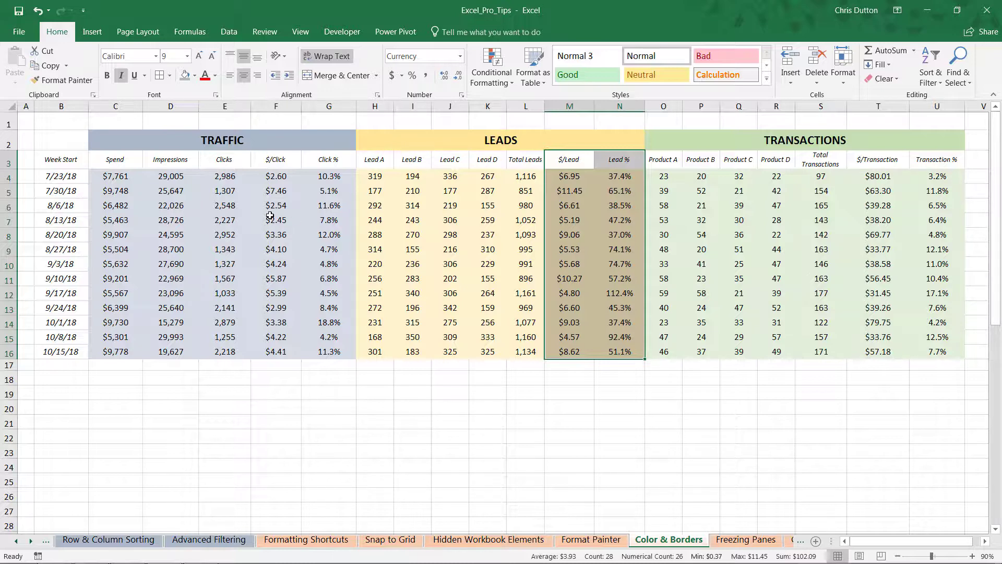
left_click_drag(265, 178, 330, 352)
left_click(194, 76)
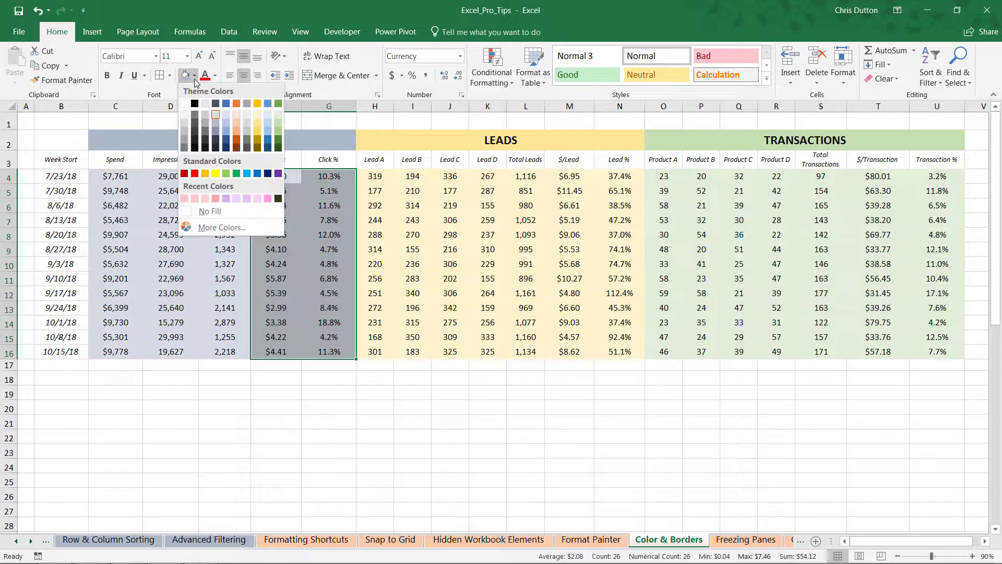
left_click(216, 123)
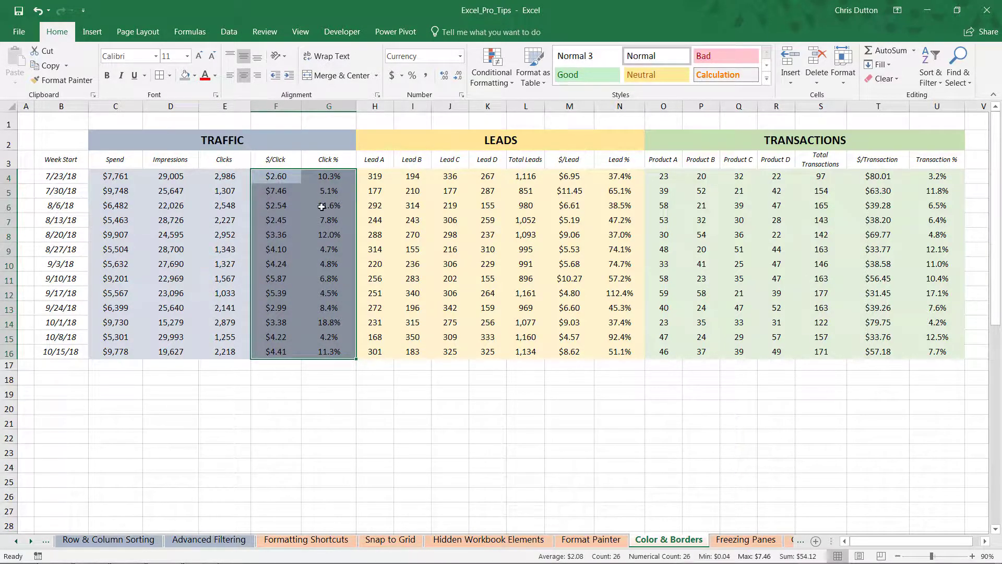
left_click(274, 183)
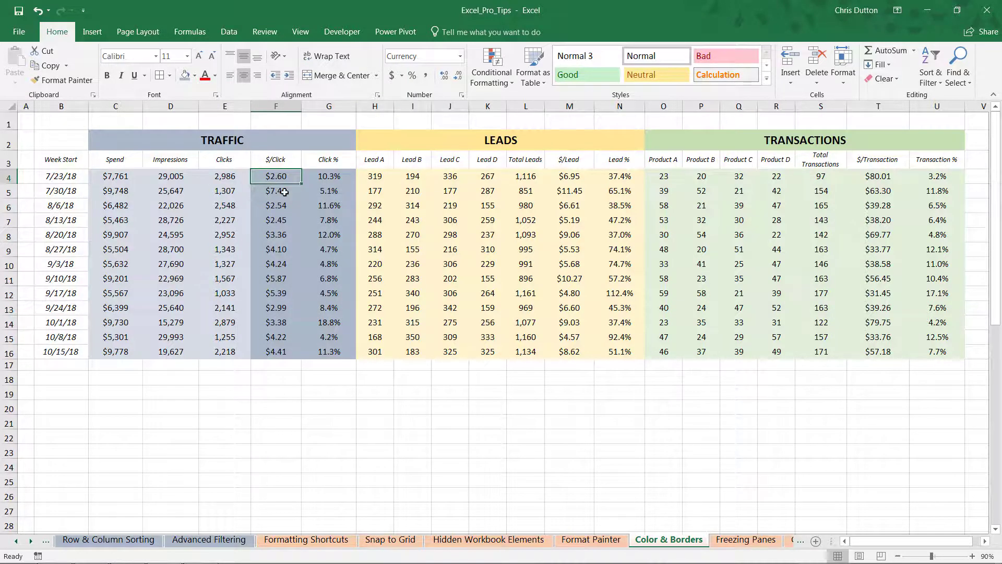
- Shade the $/Lead and Lead % columns M4:N16 a darker gold
left_click_drag(561, 177, 619, 235)
left_click_drag(618, 303, 622, 348)
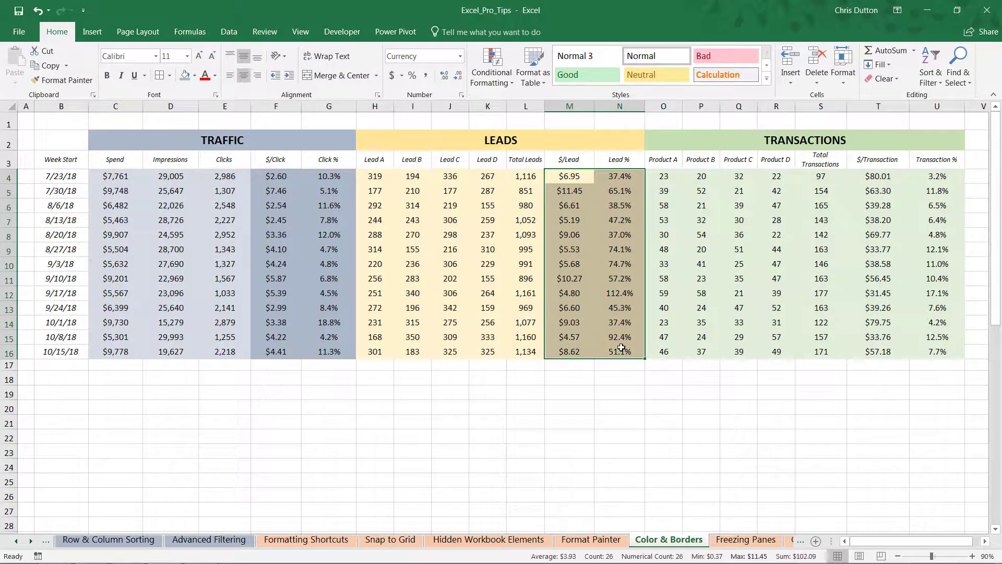
left_click(194, 79)
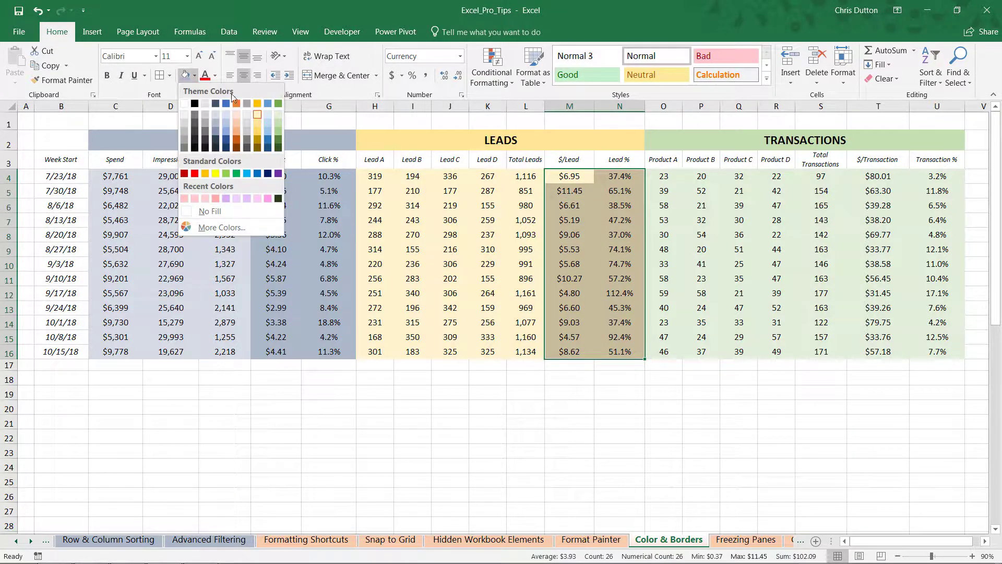
left_click(258, 125)
- Shade the $/Transaction and Transaction % columns T4:U16 a darker green
left_click_drag(862, 182, 924, 351)
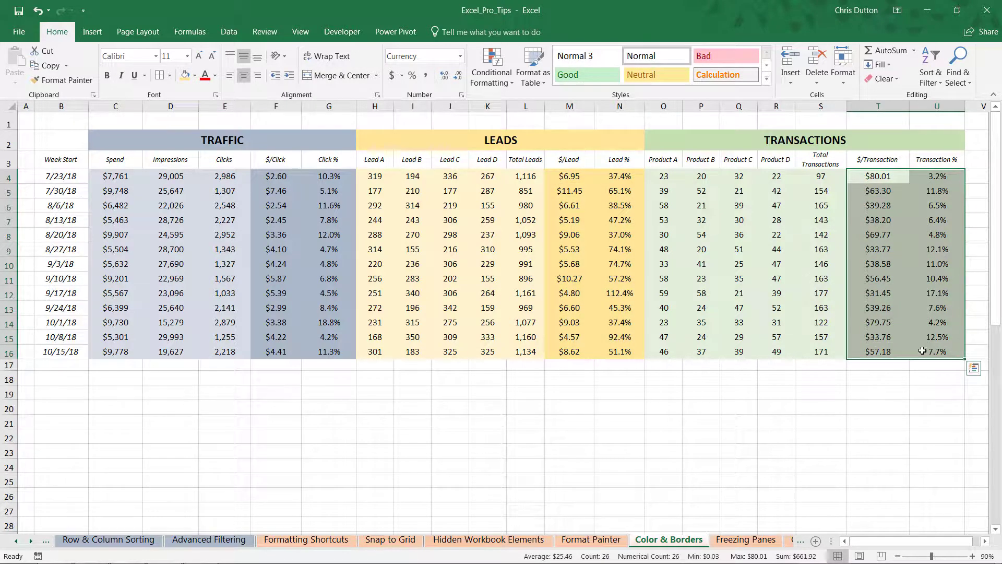
left_click(195, 75)
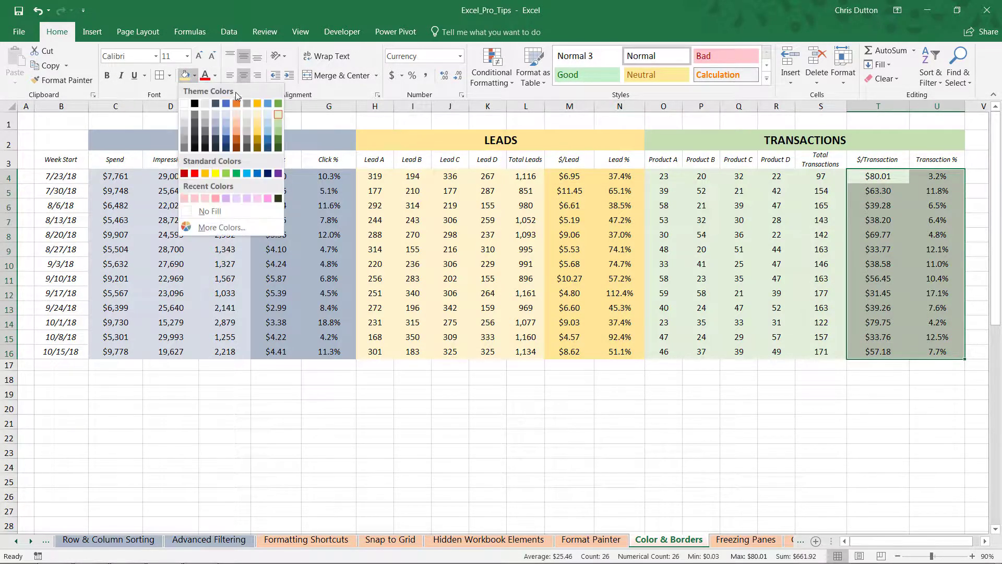
left_click(279, 123)
left_click(462, 292)
left_click(437, 392)
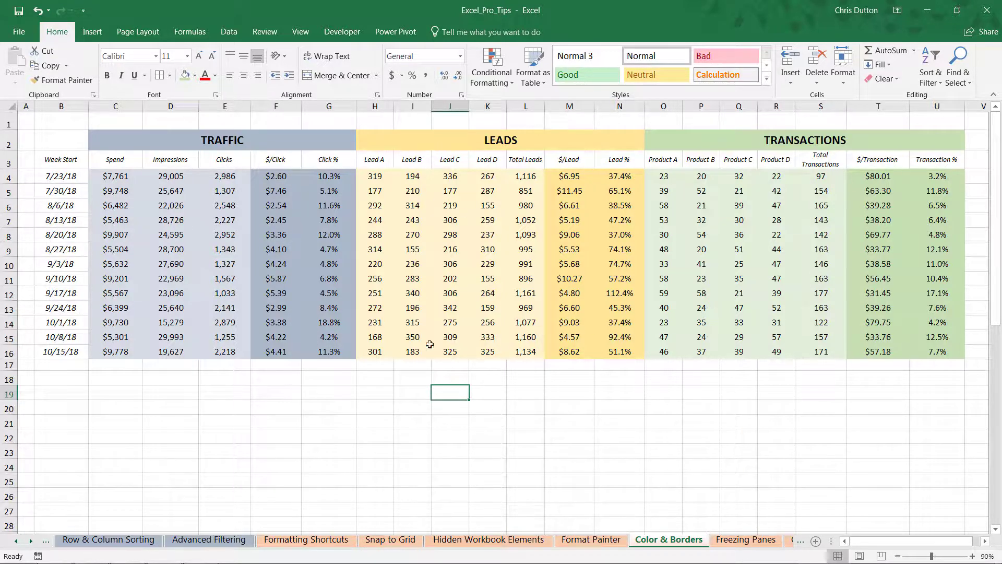
- Turn off worksheet gridlines and select the report table B2:U16
left_click(308, 35)
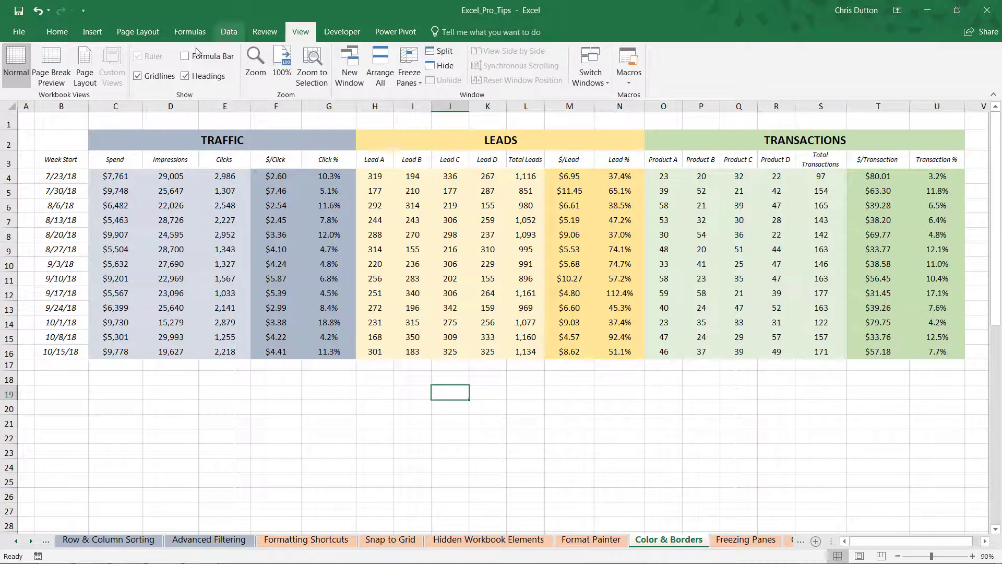
left_click(138, 77)
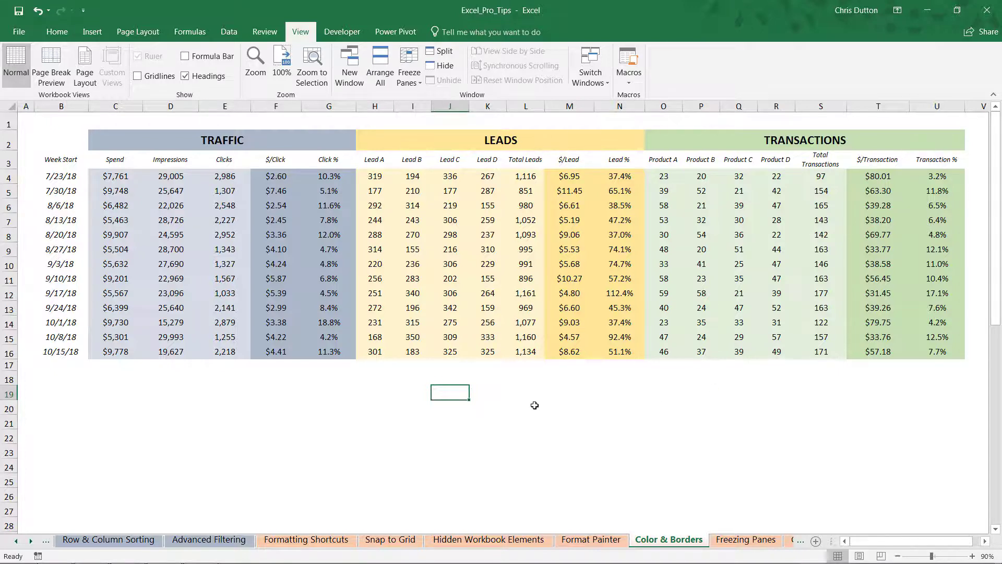
left_click(64, 31)
left_click_drag(62, 135, 889, 348)
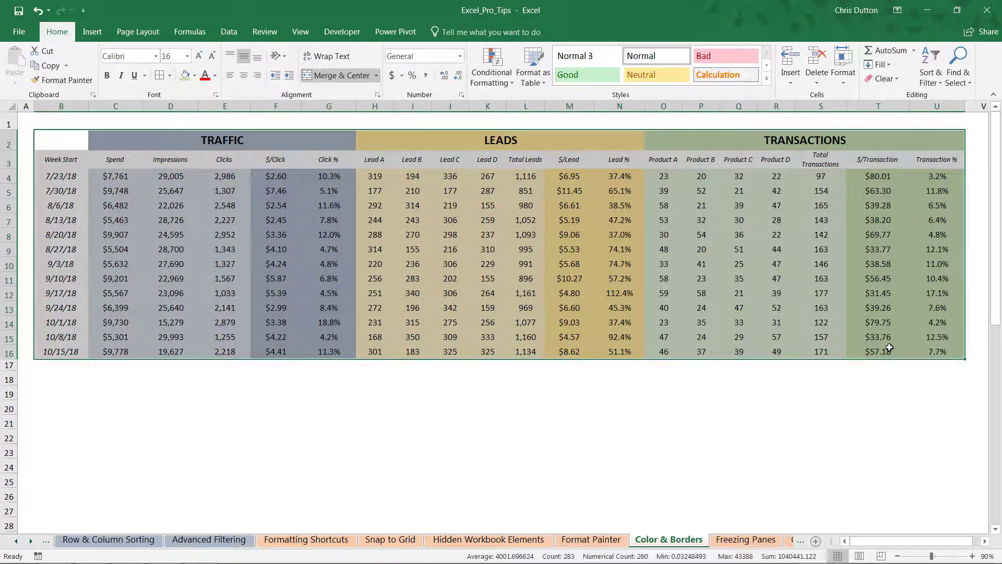
- Apply All Borders to the table using a white, medium solid line
left_click(170, 78)
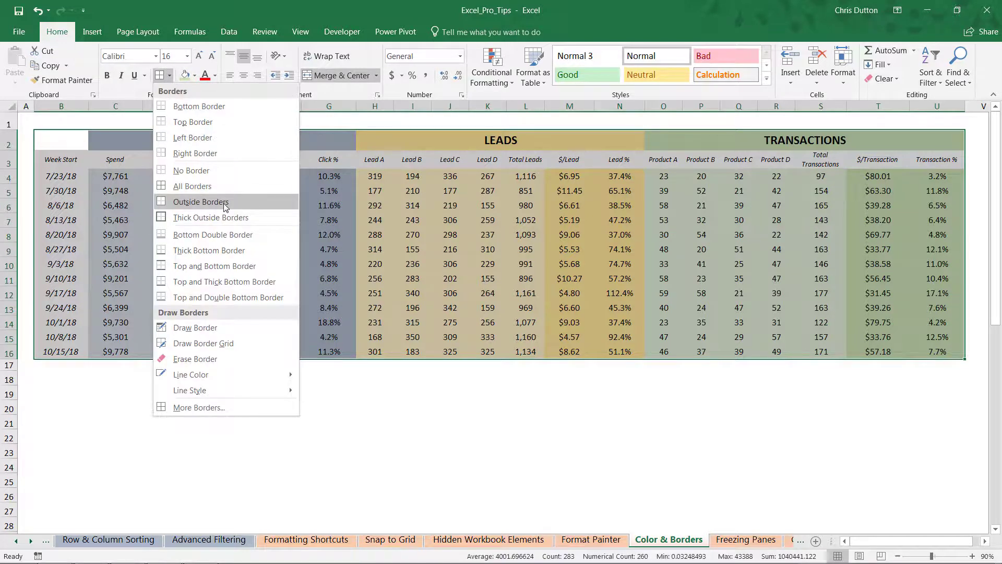
mouse_move(204, 375)
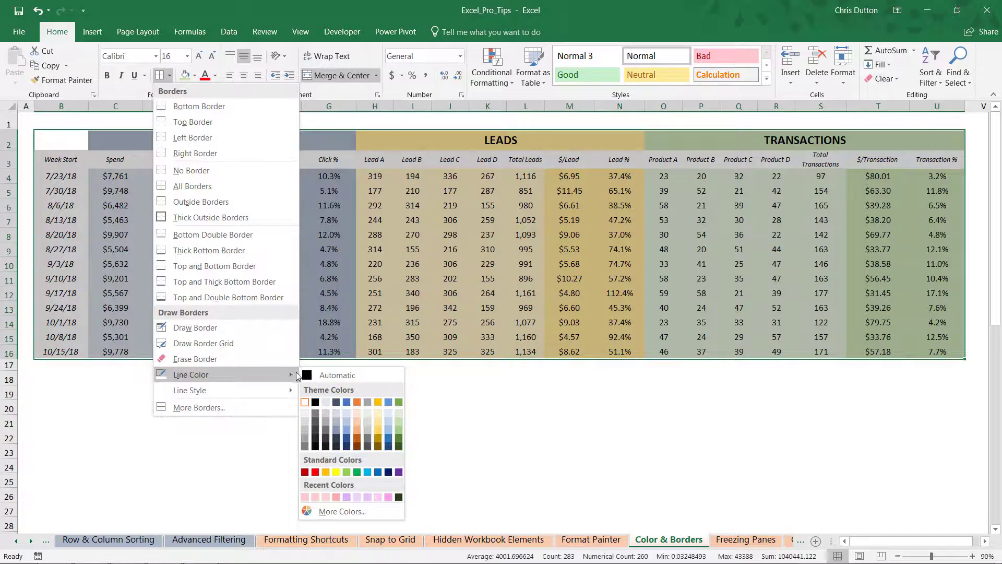
left_click(306, 402)
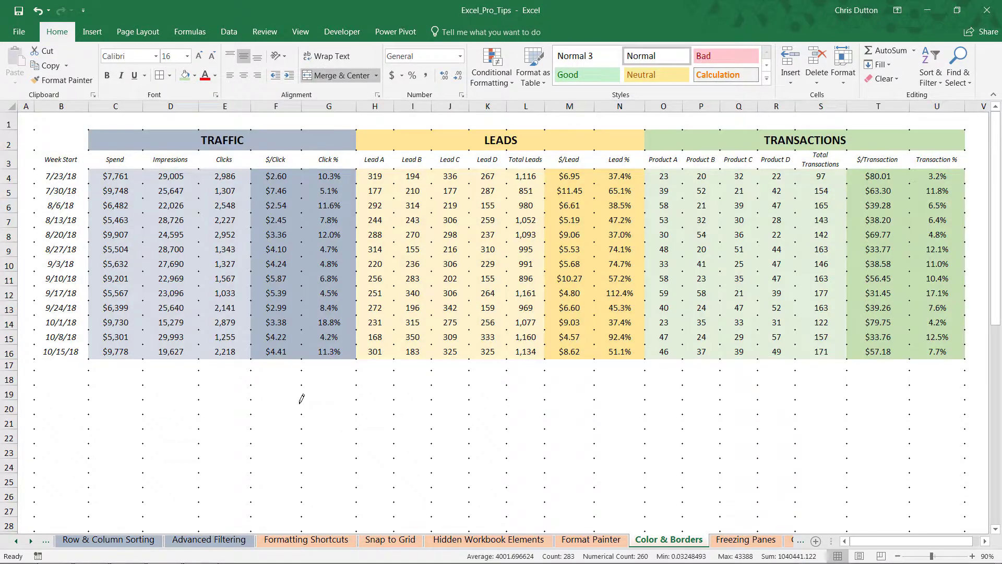
left_click(169, 76)
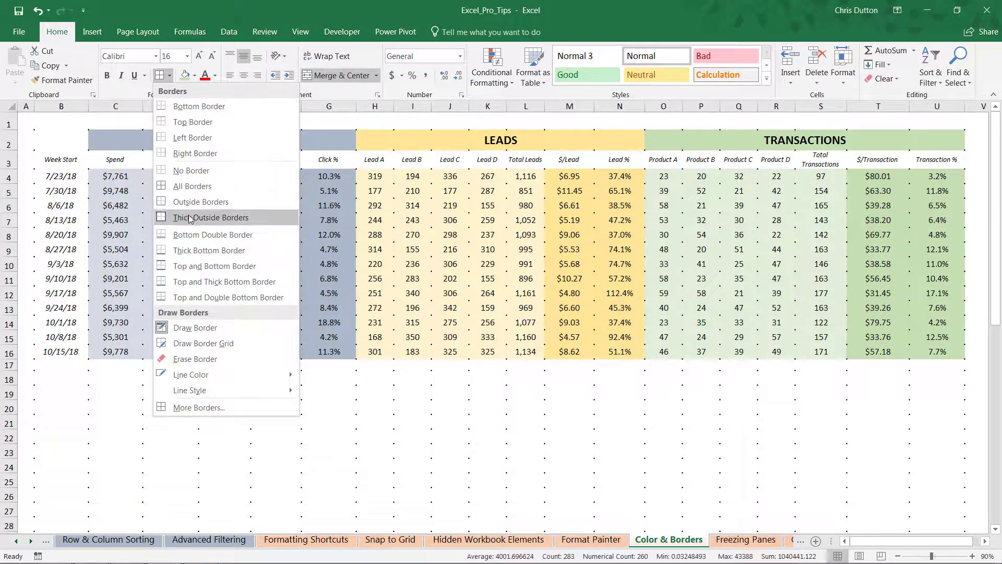
mouse_move(218, 390)
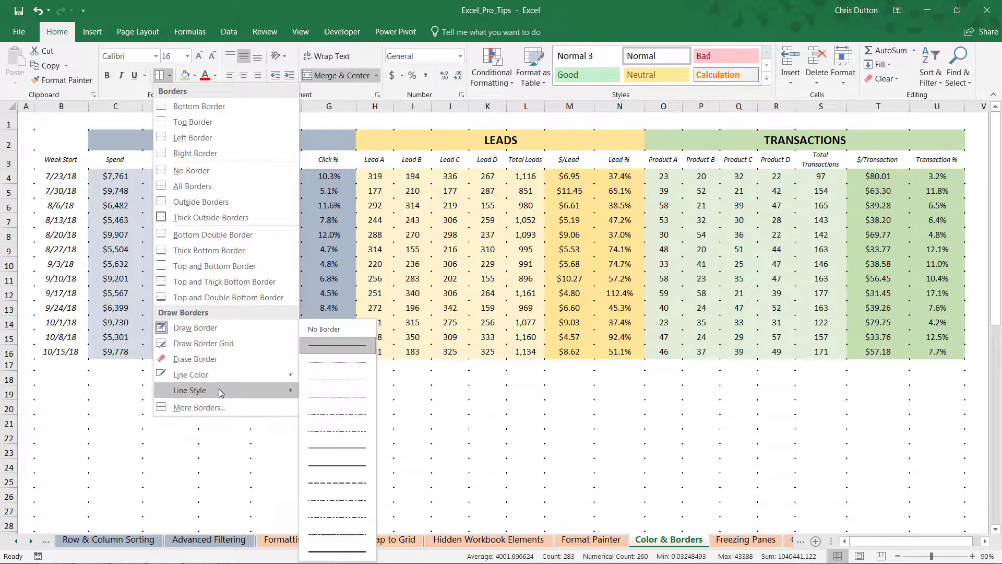
left_click(346, 465)
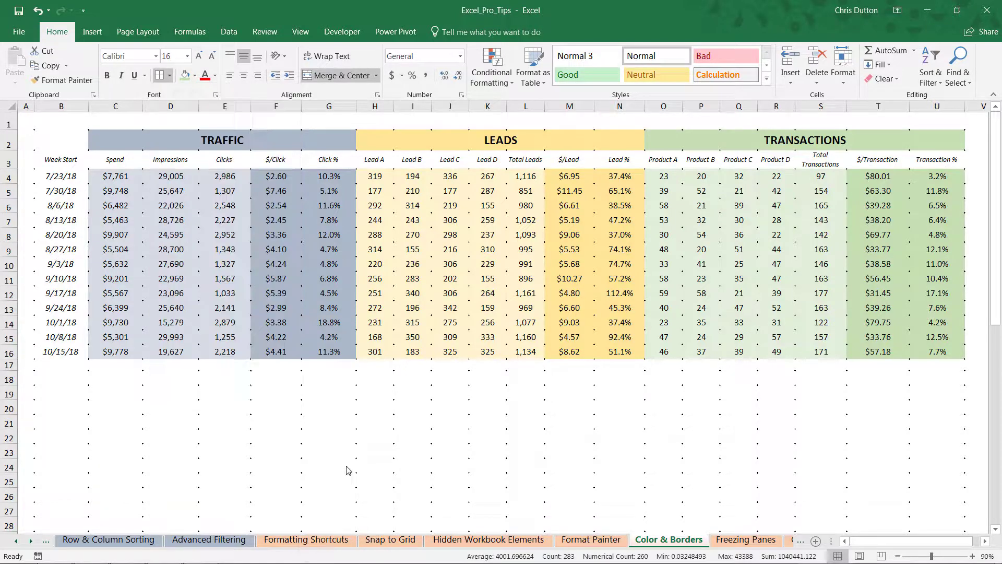
left_click(171, 75)
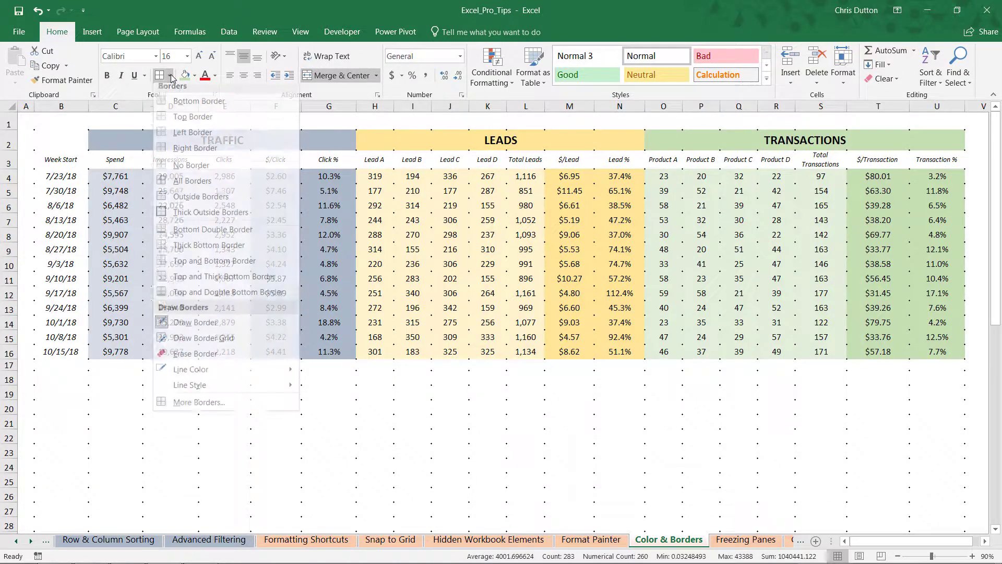
left_click(208, 187)
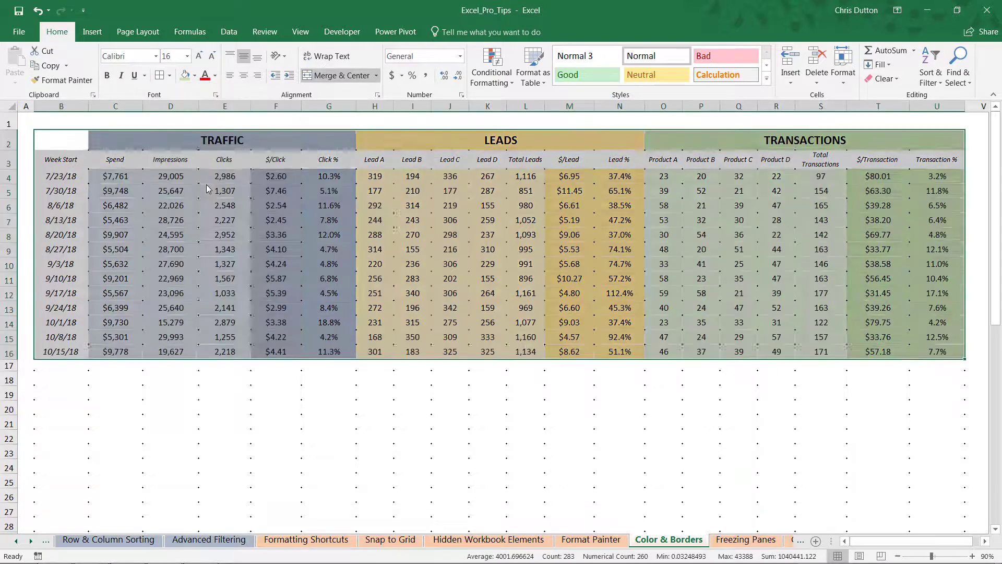
left_click(644, 413)
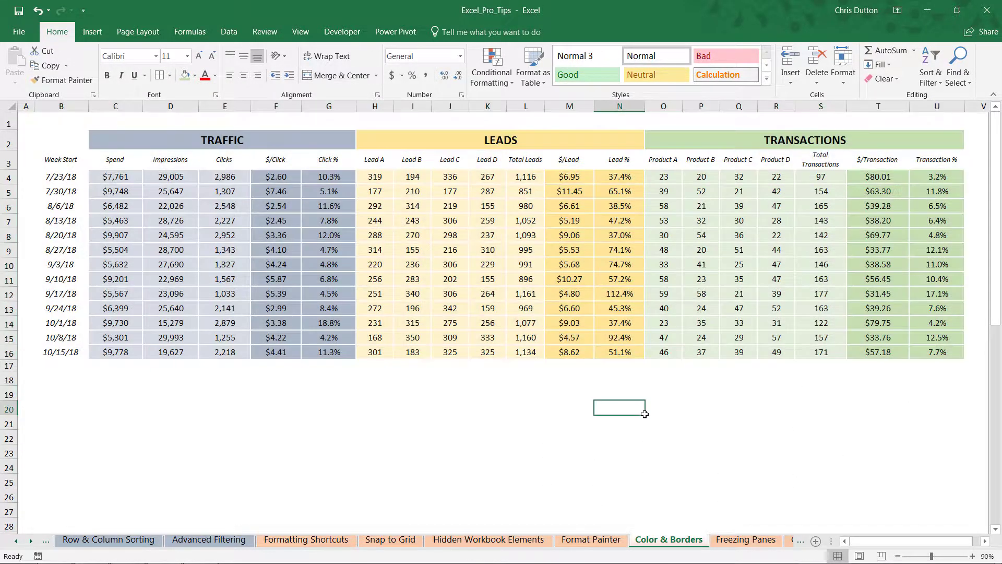